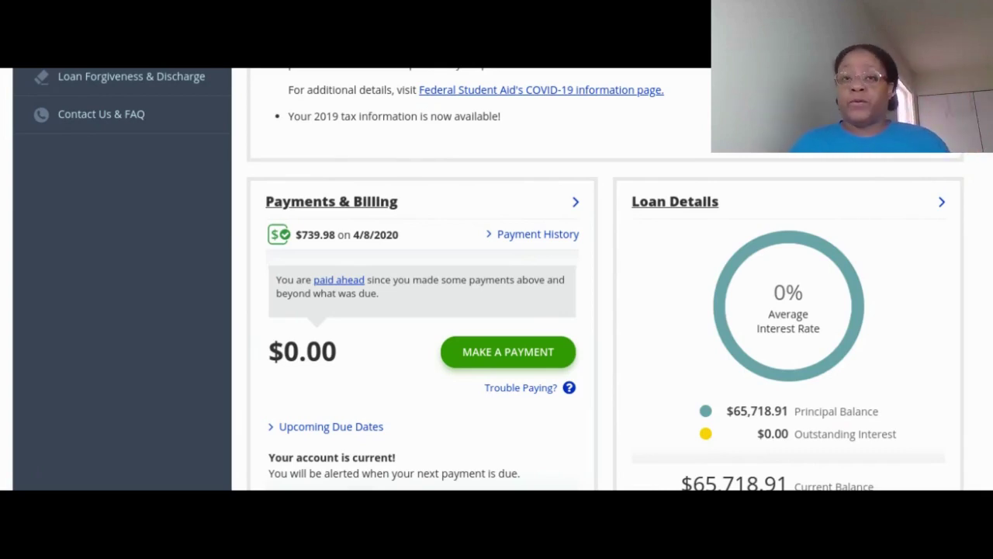
# Open the loan payoff amount request from the Payments & Billing options
pyautogui.scroll(-2, 469, 248)
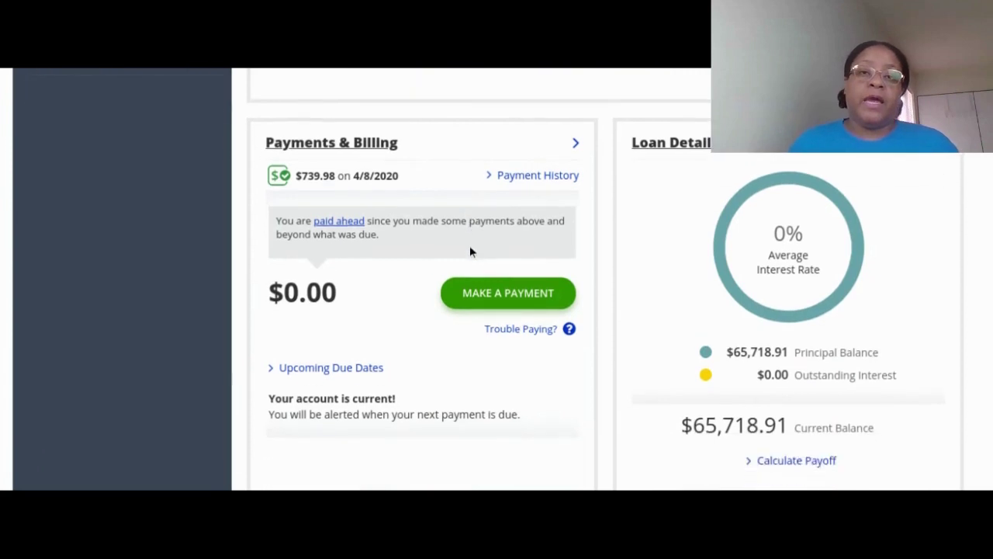
pyautogui.scroll(5, 466, 256)
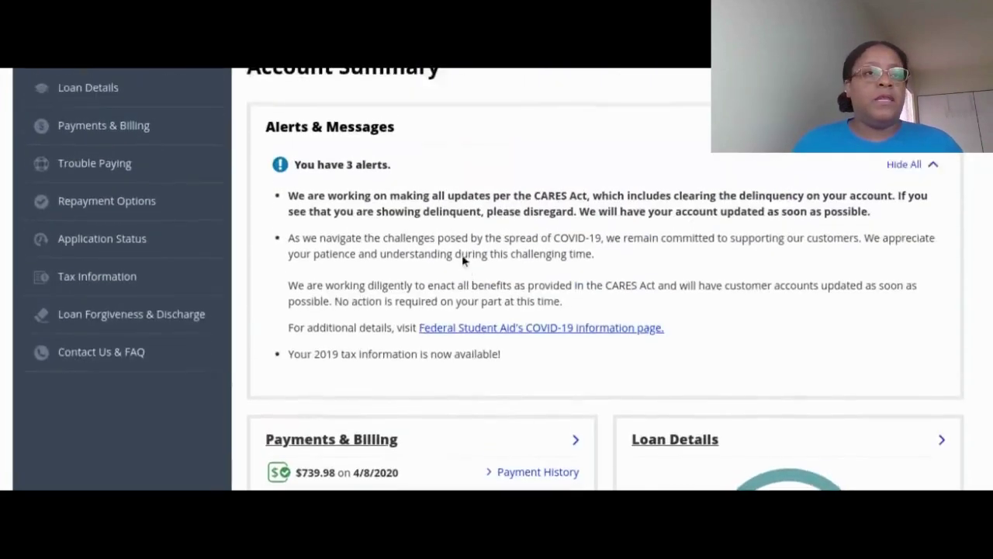
pyautogui.click(129, 221)
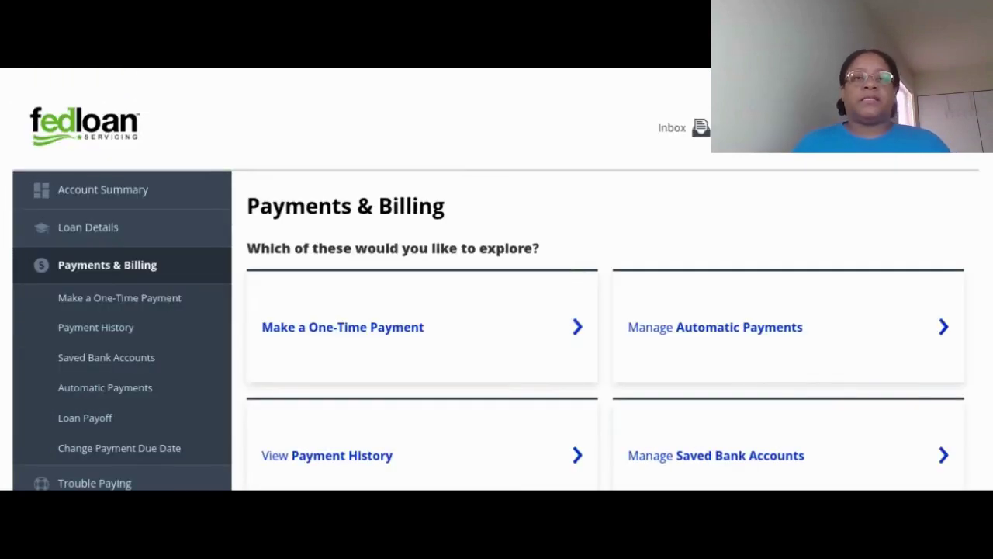
pyautogui.scroll(-2, 587, 274)
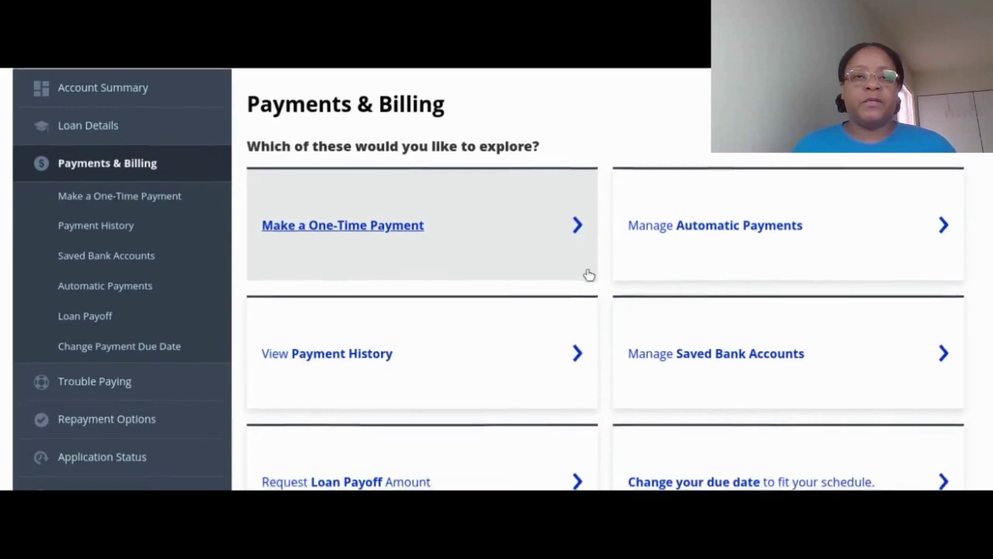
pyautogui.scroll(-1, 587, 275)
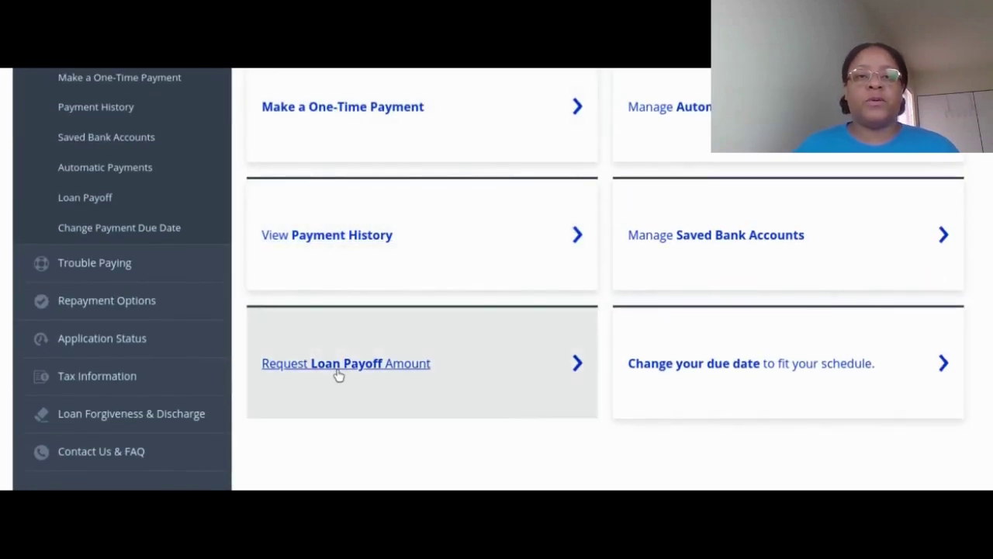
pyautogui.click(339, 373)
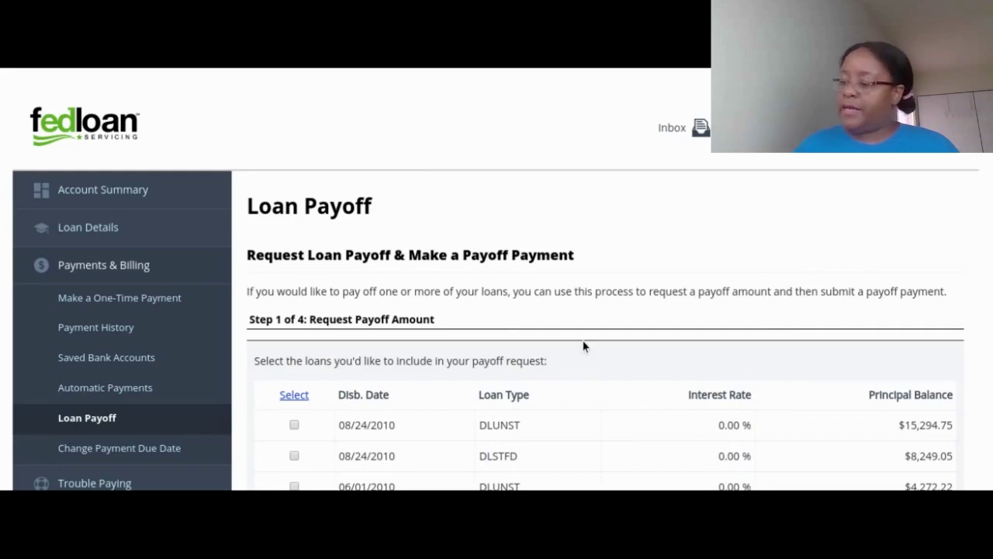
# Select the DLUNST loan disbursed 08/18/2000 for the payoff request
pyautogui.scroll(-5, 584, 346)
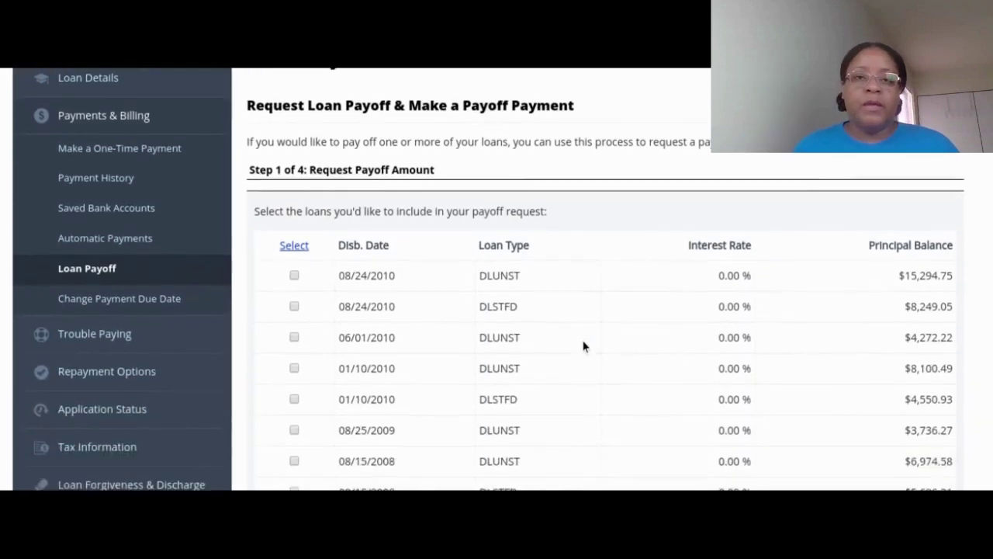
pyautogui.scroll(-1, 583, 346)
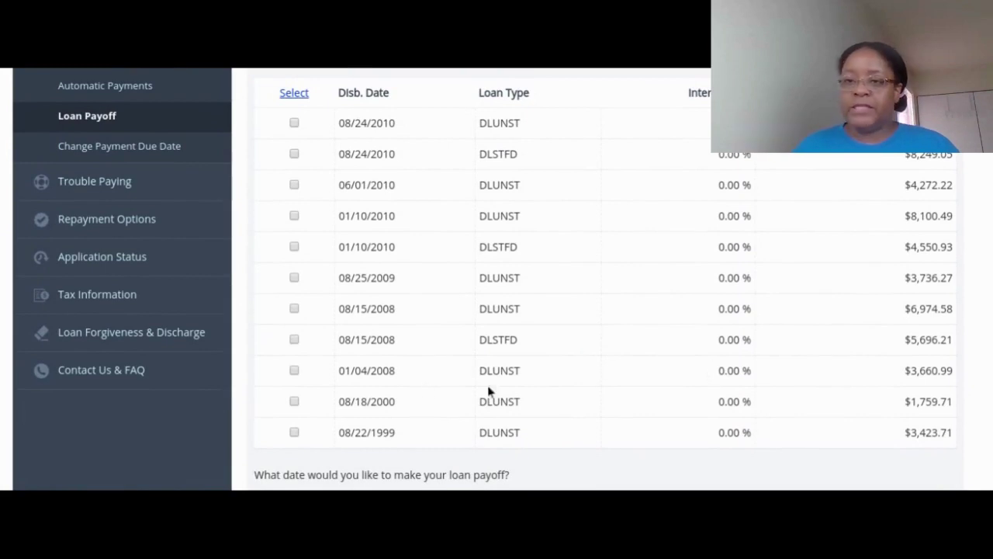
pyautogui.click(294, 402)
# Set the loan payoff payment date to 04/20/2020
pyautogui.scroll(-3, 719, 364)
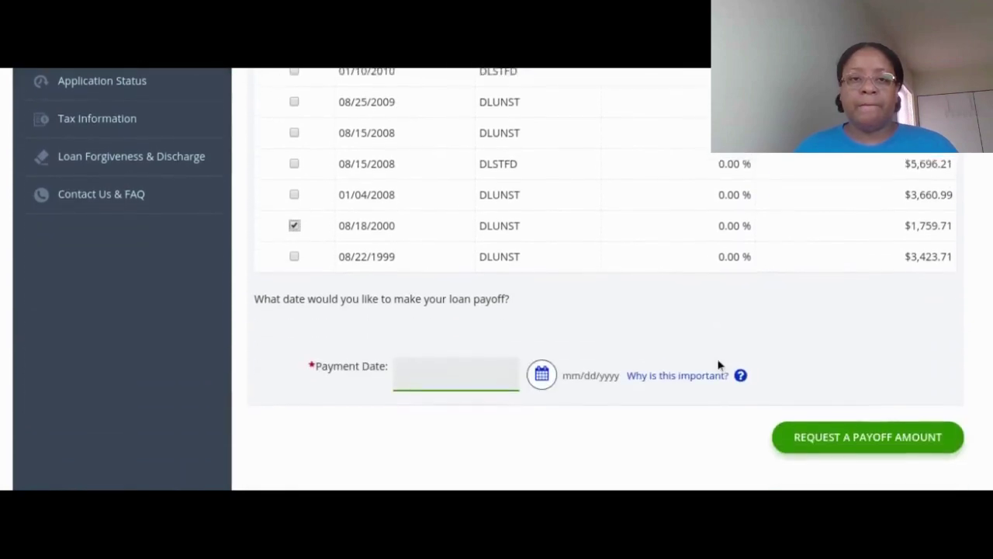
pyautogui.click(541, 375)
pyautogui.scroll(-1, 580, 412)
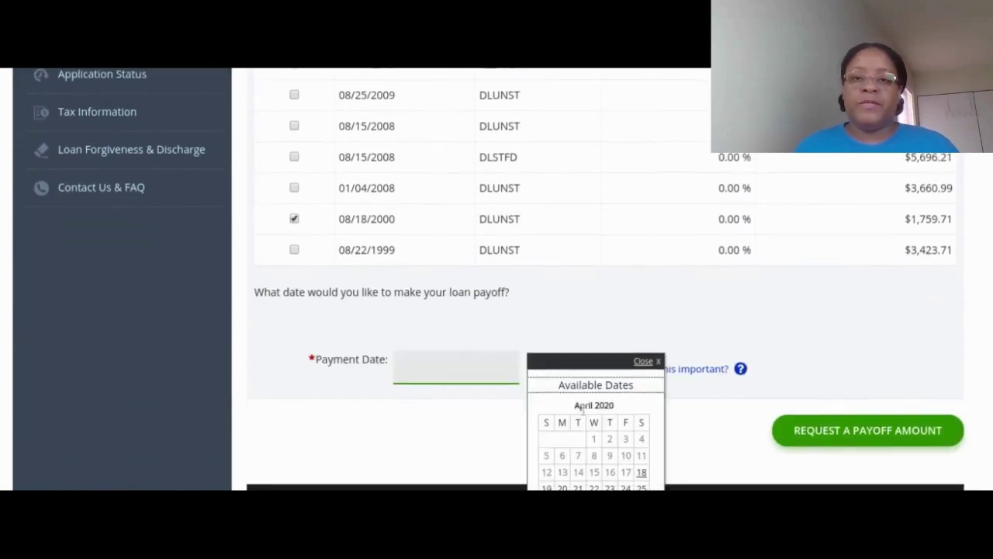
pyautogui.scroll(-1, 582, 409)
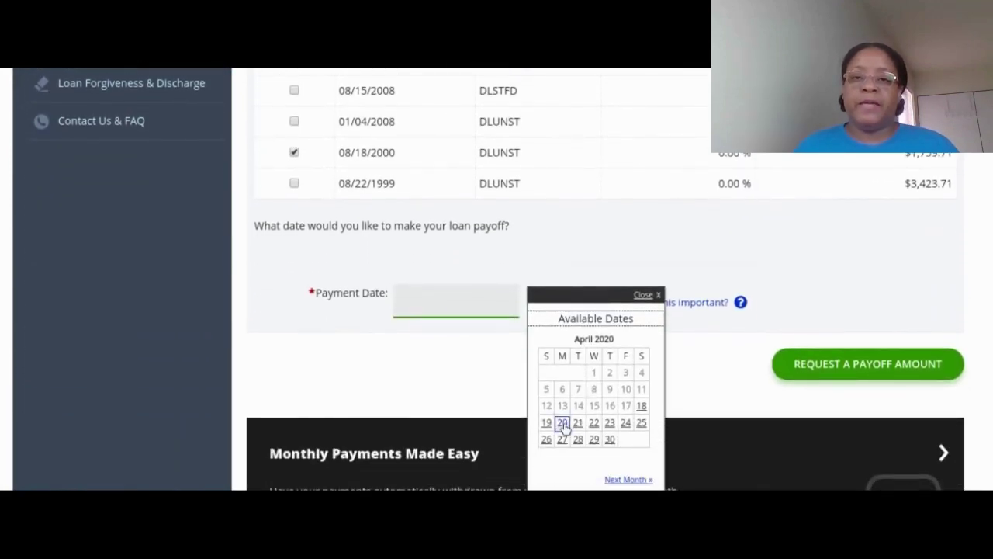
pyautogui.click(563, 424)
pyautogui.scroll(1, 674, 322)
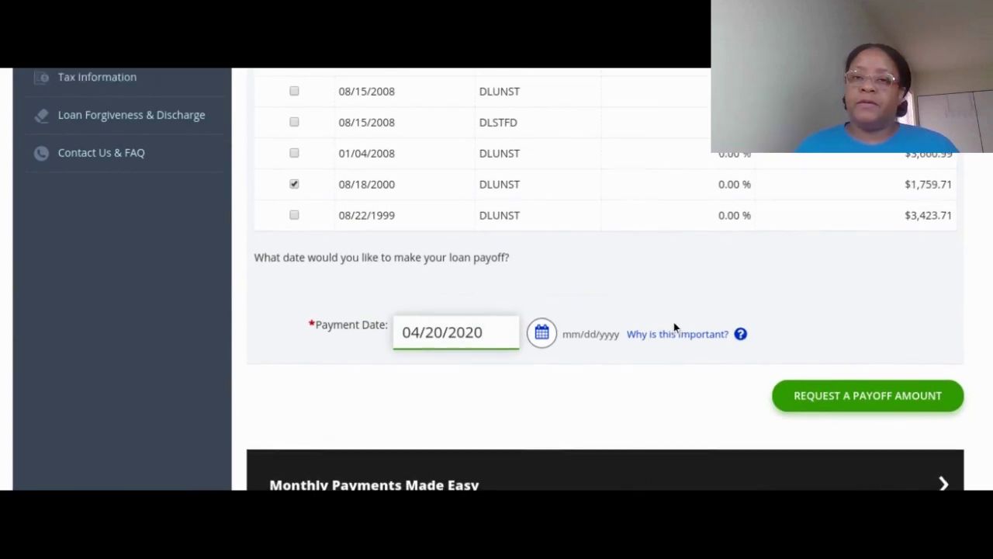
# Read the explanation of why the payment date is important and close it
pyautogui.click(703, 337)
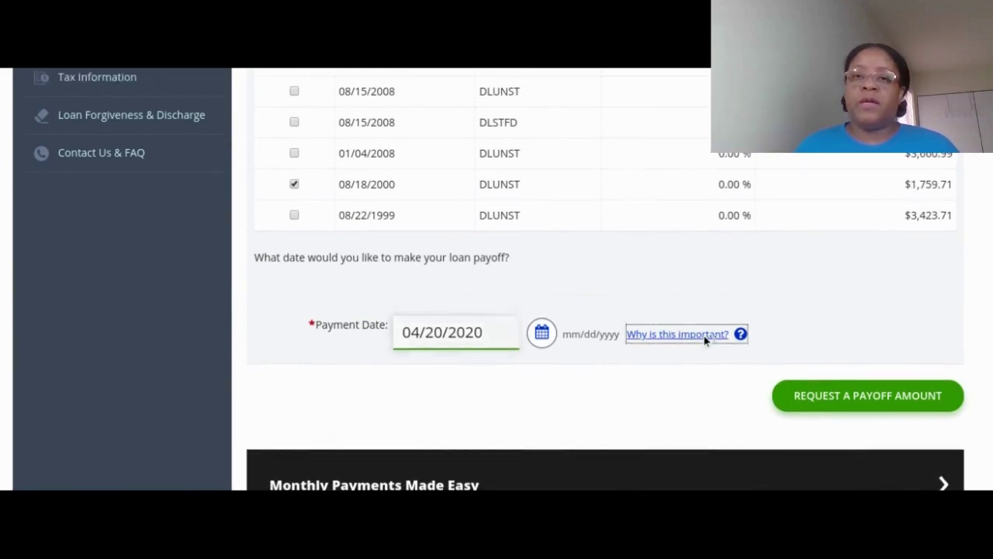
pyautogui.scroll(-1, 716, 375)
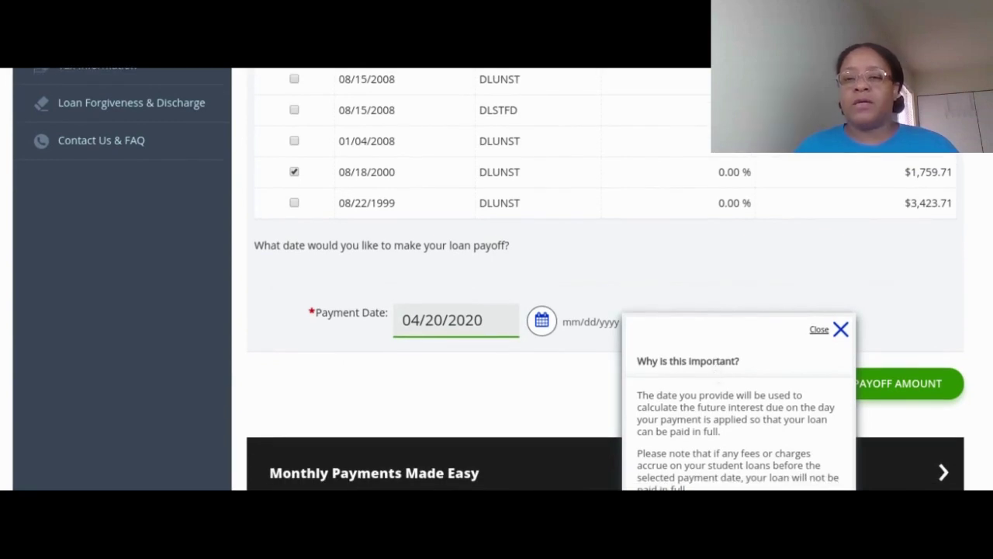
pyautogui.scroll(-1, 715, 375)
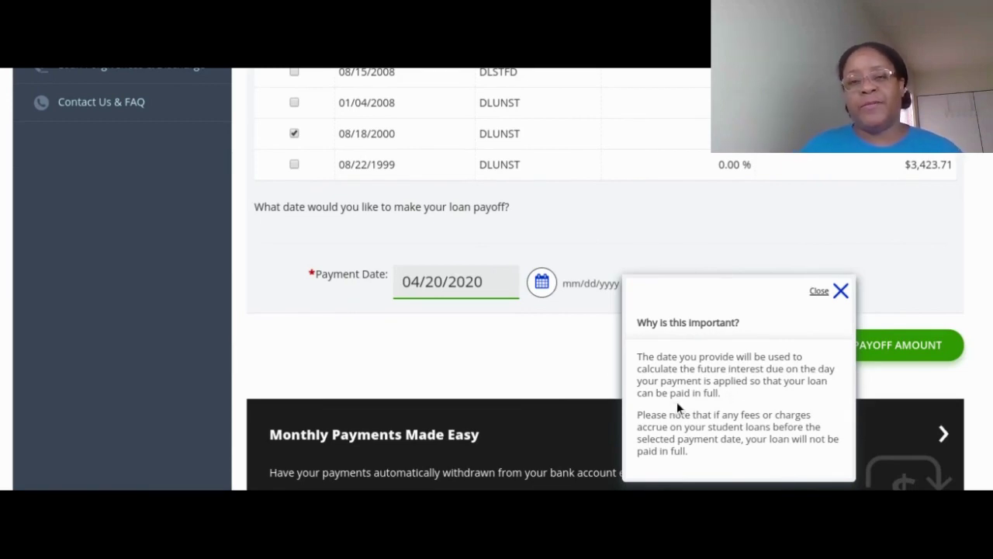
pyautogui.click(542, 282)
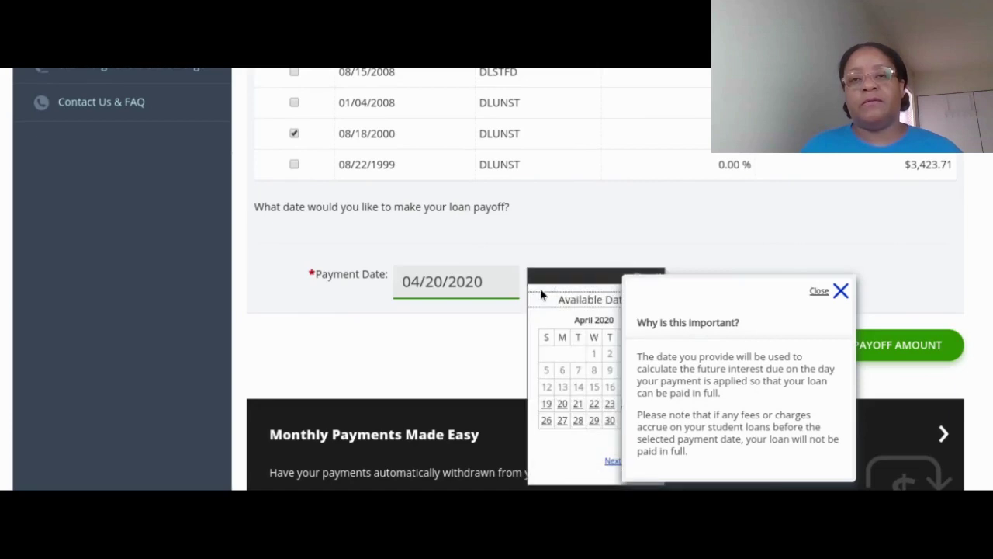
pyautogui.click(841, 291)
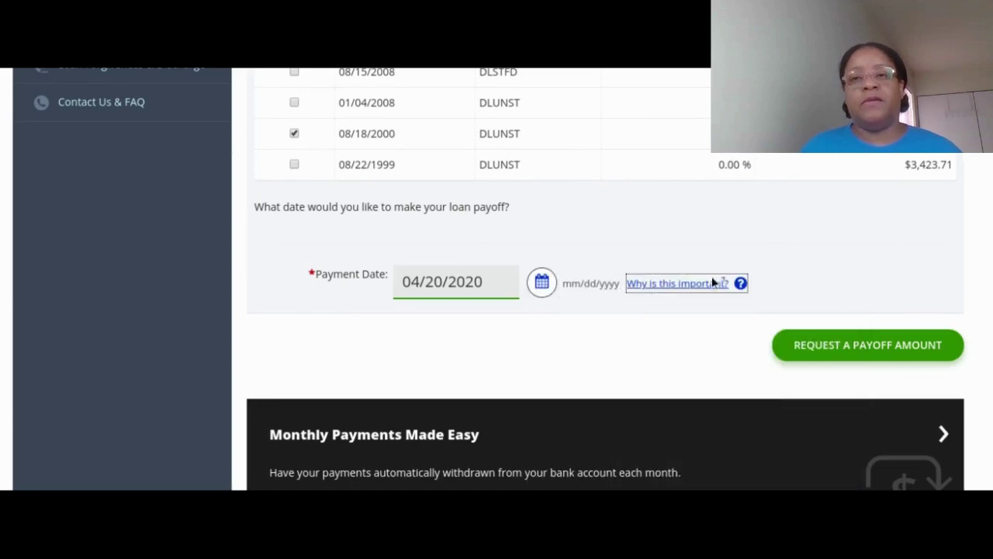
# Change the payoff payment date to 04/18/2020 and request the payoff amount
pyautogui.click(542, 281)
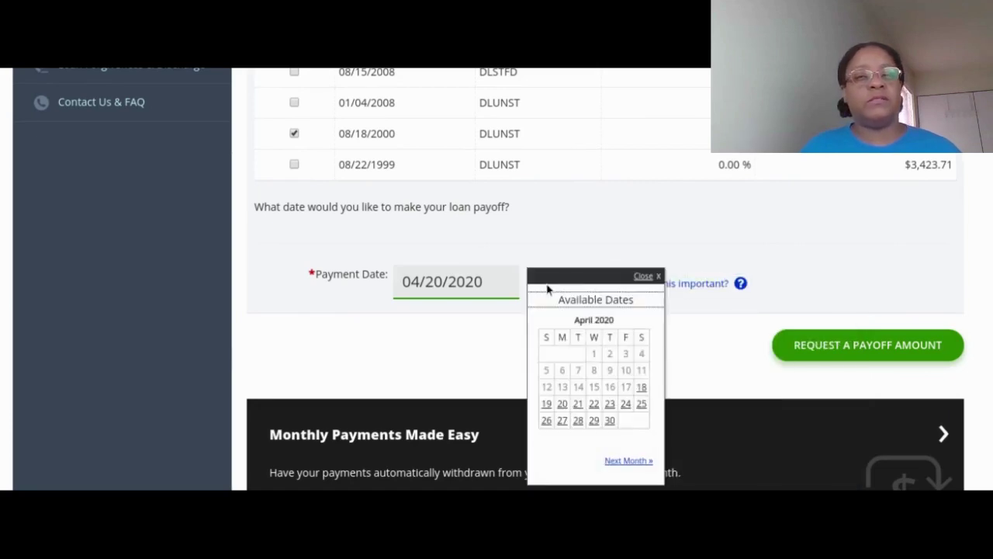
pyautogui.click(641, 386)
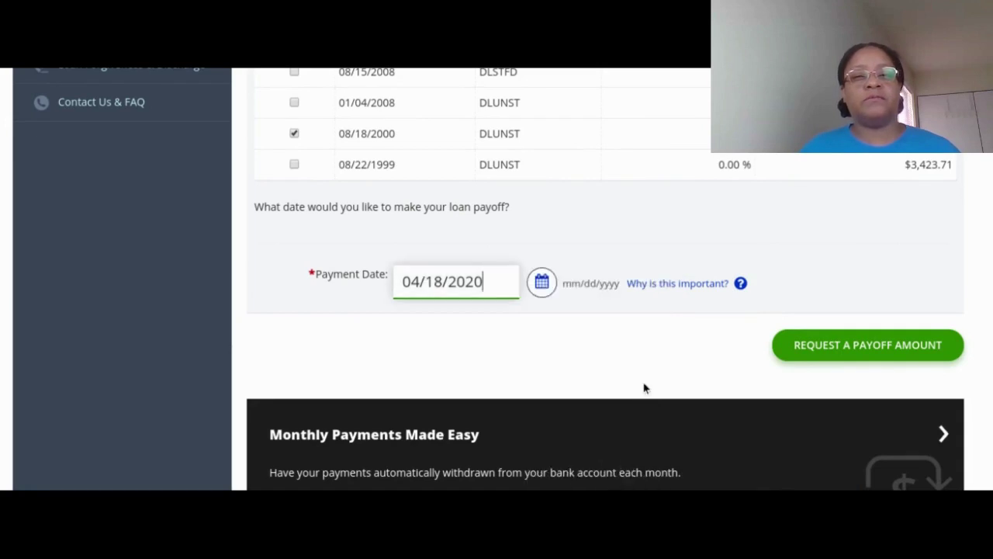
pyautogui.click(825, 358)
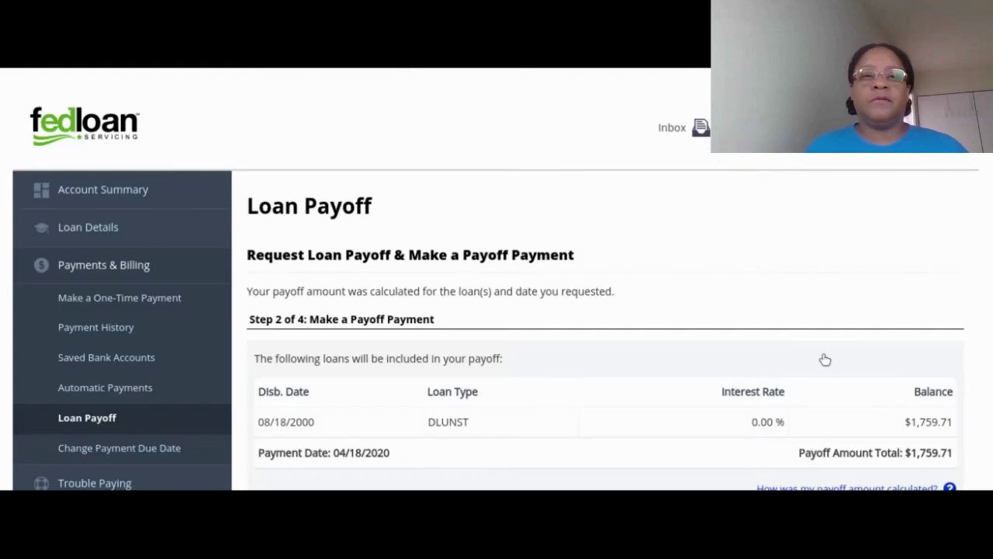
# Choose the checking account for the payoff payment and submit the payment
pyautogui.scroll(-2, 827, 353)
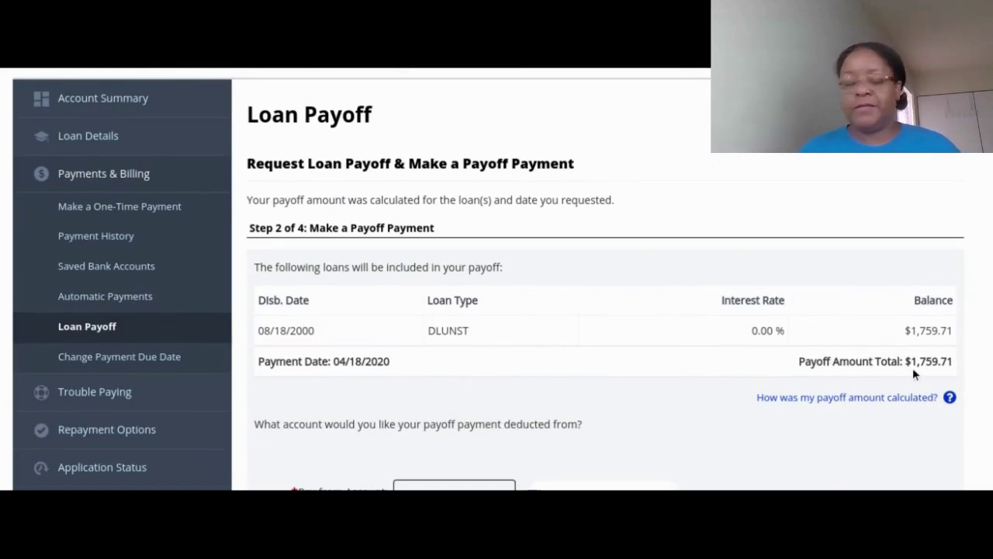
pyautogui.scroll(-2, 912, 367)
pyautogui.scroll(1, 908, 373)
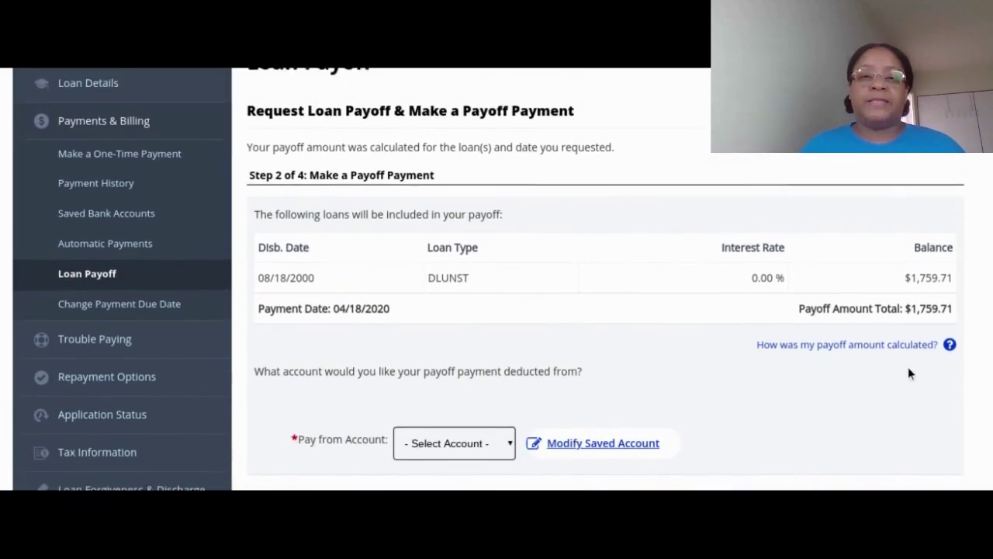
pyautogui.scroll(-2, 909, 372)
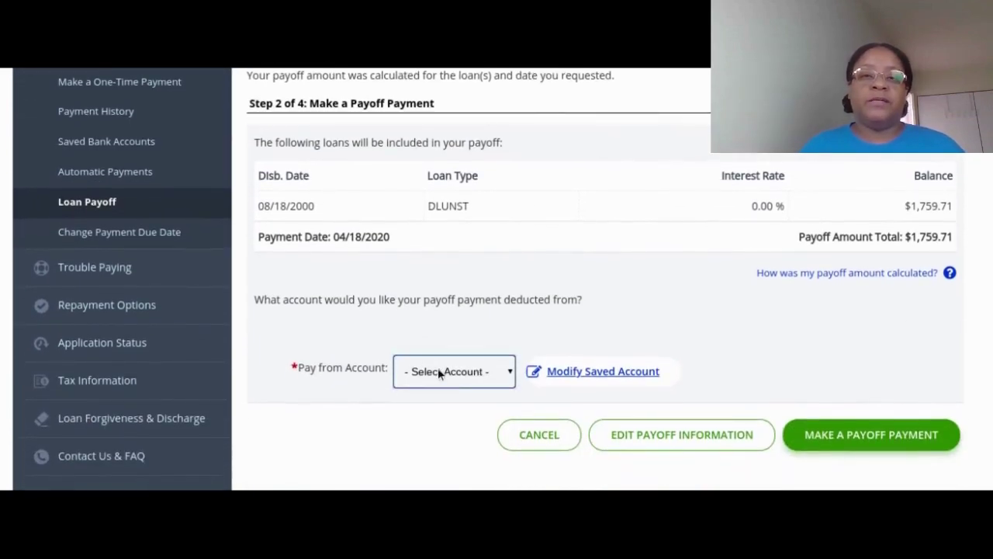
pyautogui.click(443, 394)
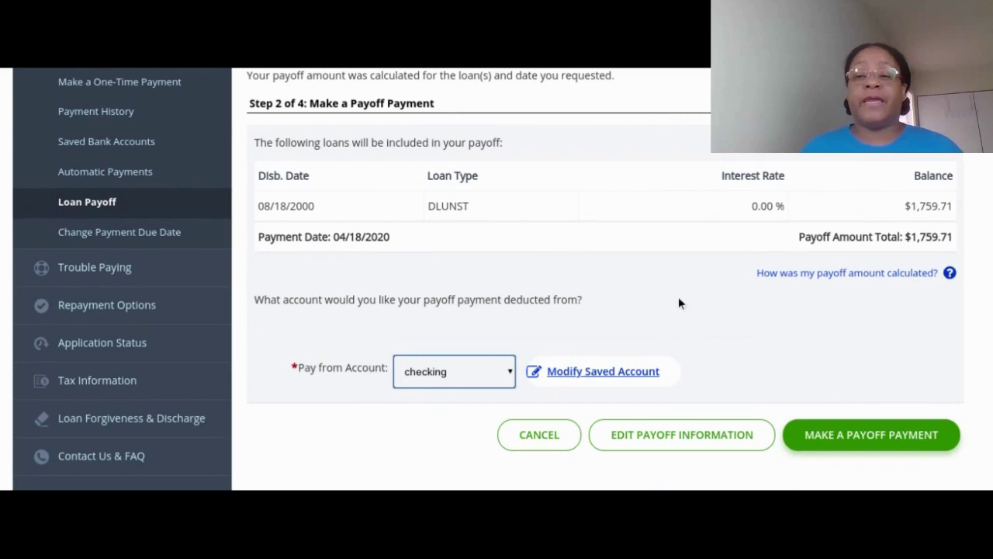
pyautogui.scroll(1, 690, 301)
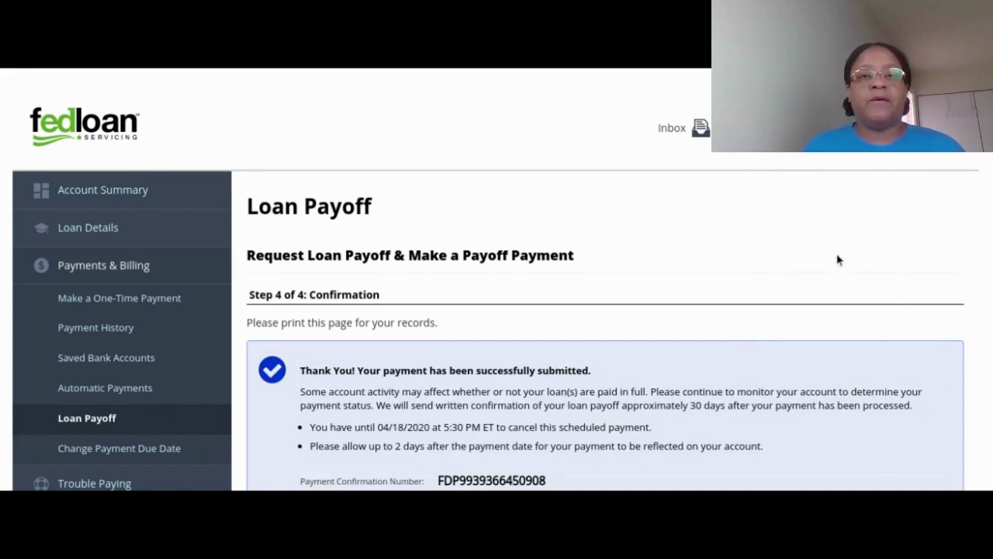
# Open the one-time payment form and set the payment type to Target Specific Loans
pyautogui.scroll(-1, 833, 258)
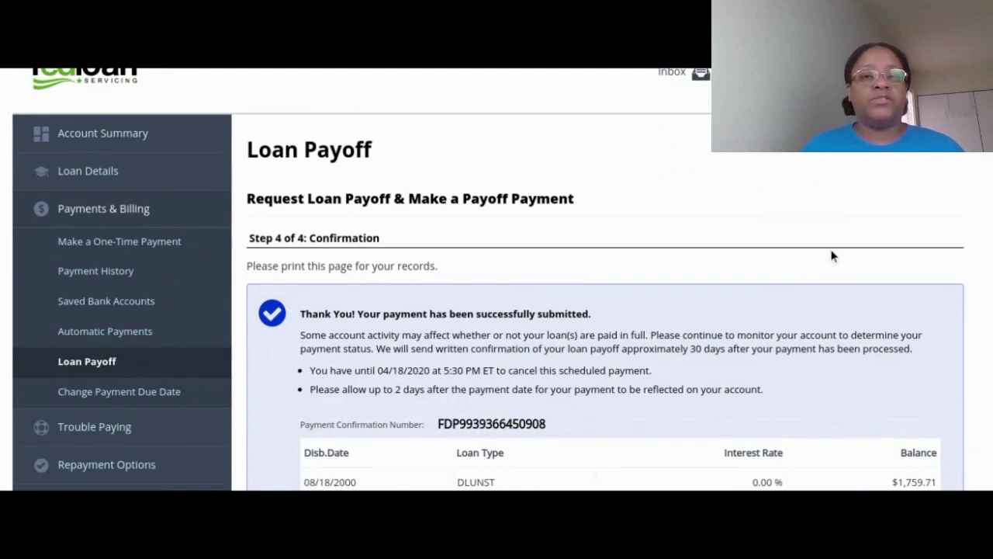
pyautogui.scroll(1, 830, 254)
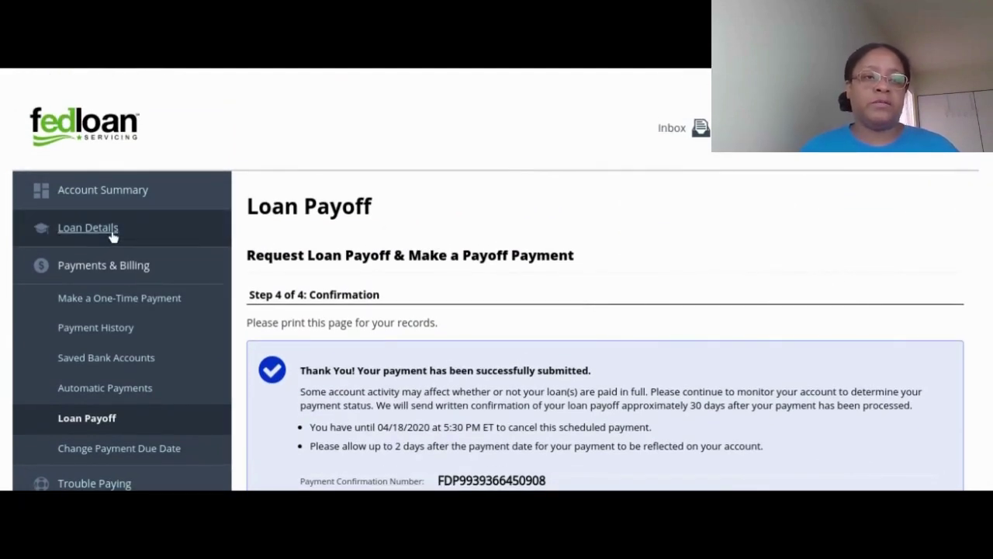
pyautogui.click(129, 305)
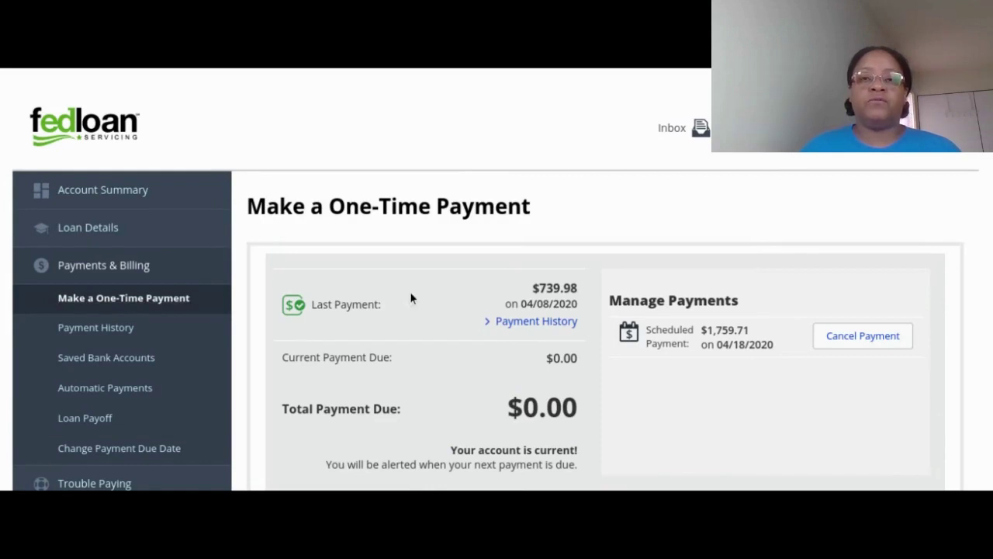
pyautogui.scroll(-3, 411, 298)
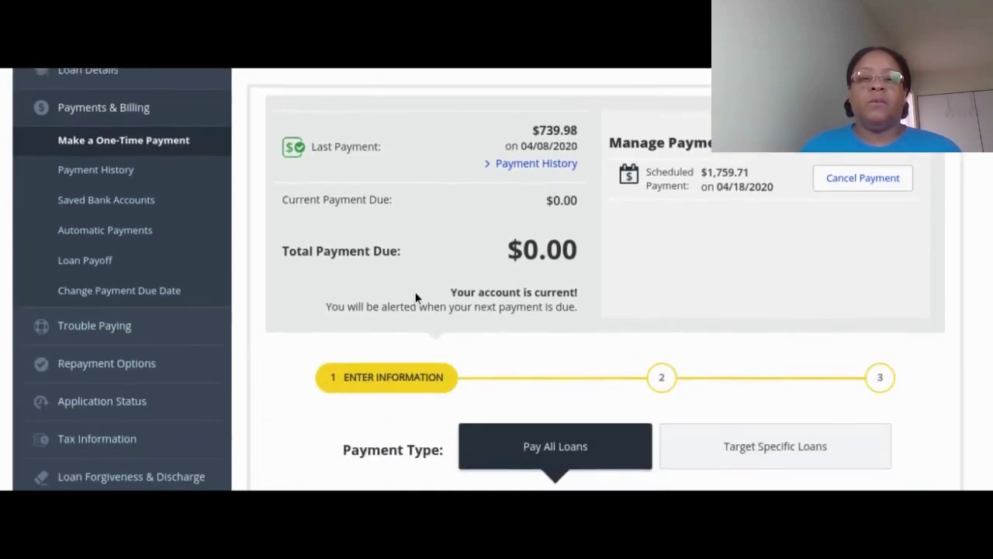
pyautogui.scroll(-2, 415, 293)
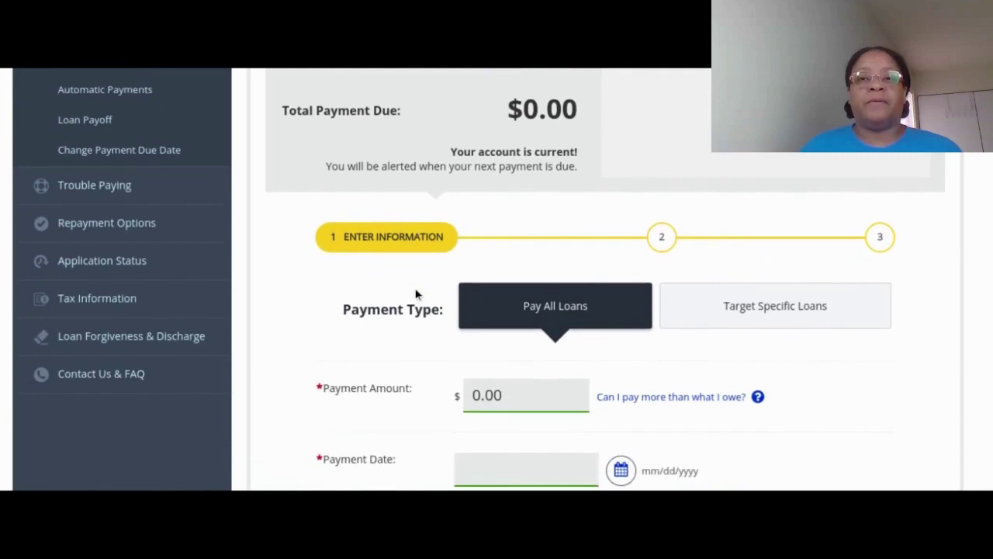
pyautogui.click(753, 246)
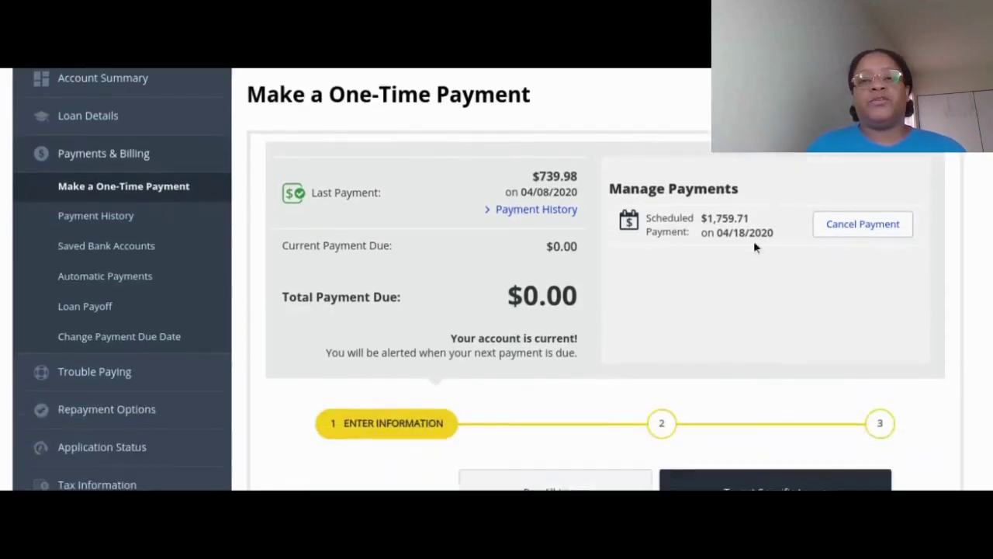
# Set the payment amount for loan 4, the DLUNST loan disbursed 08/22/1999, to $117.48 in the targeted loans list
pyautogui.scroll(-5, 753, 245)
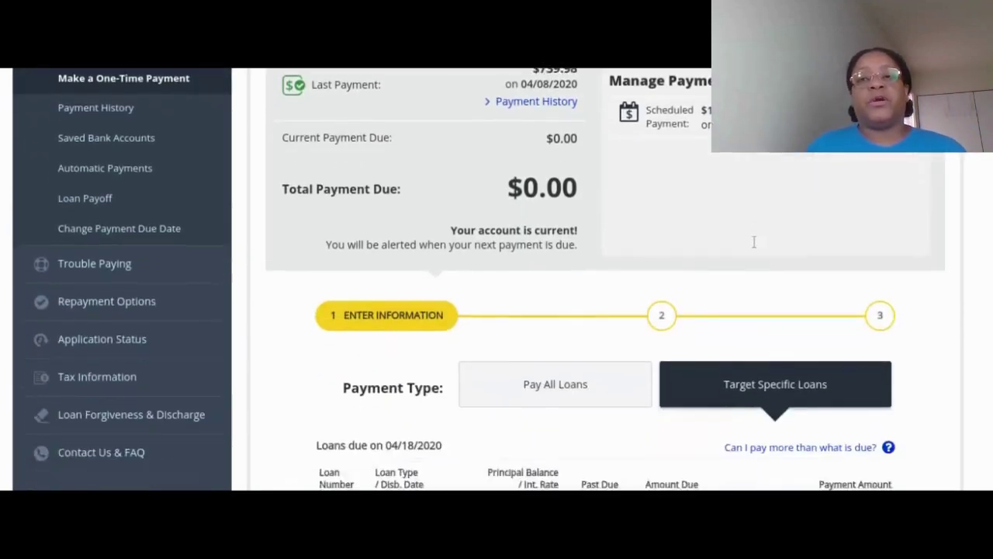
pyautogui.scroll(-1, 753, 242)
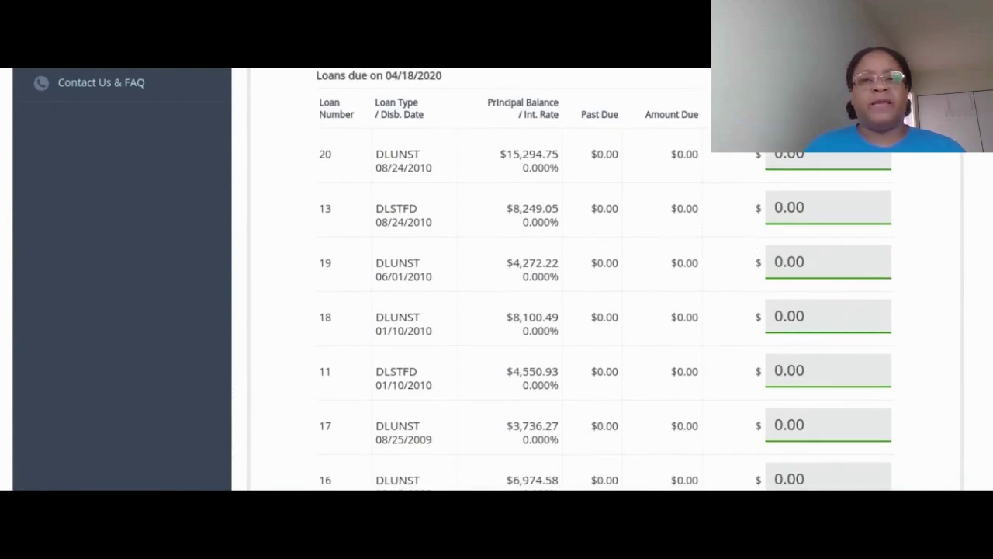
pyautogui.scroll(-1, 753, 246)
pyautogui.scroll(-1, 754, 245)
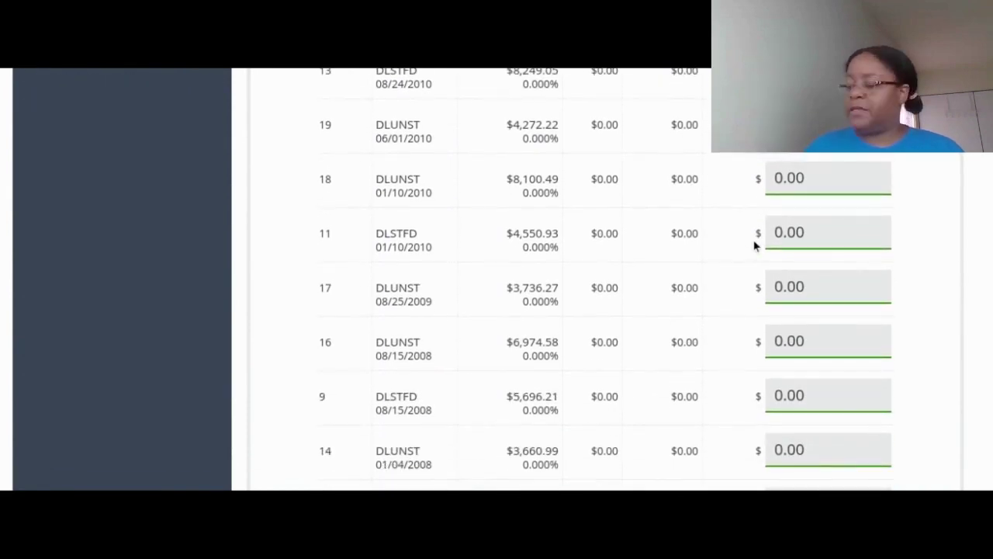
pyautogui.scroll(2, 755, 244)
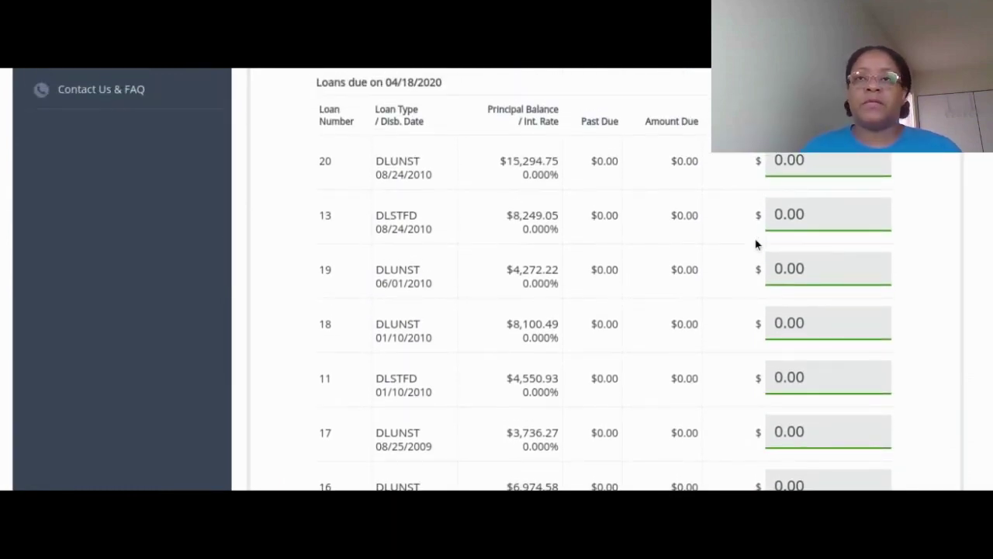
pyautogui.scroll(-3, 756, 243)
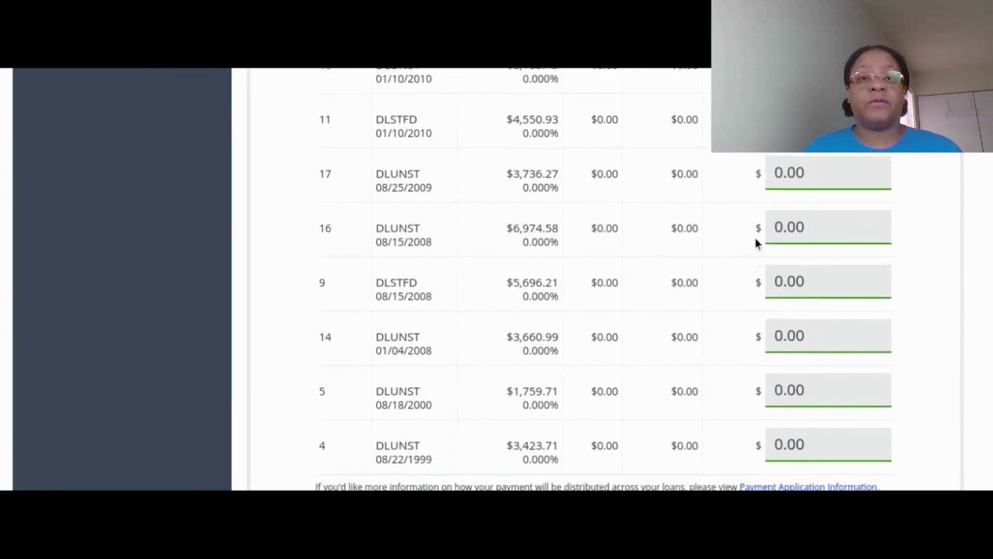
pyautogui.click(843, 392)
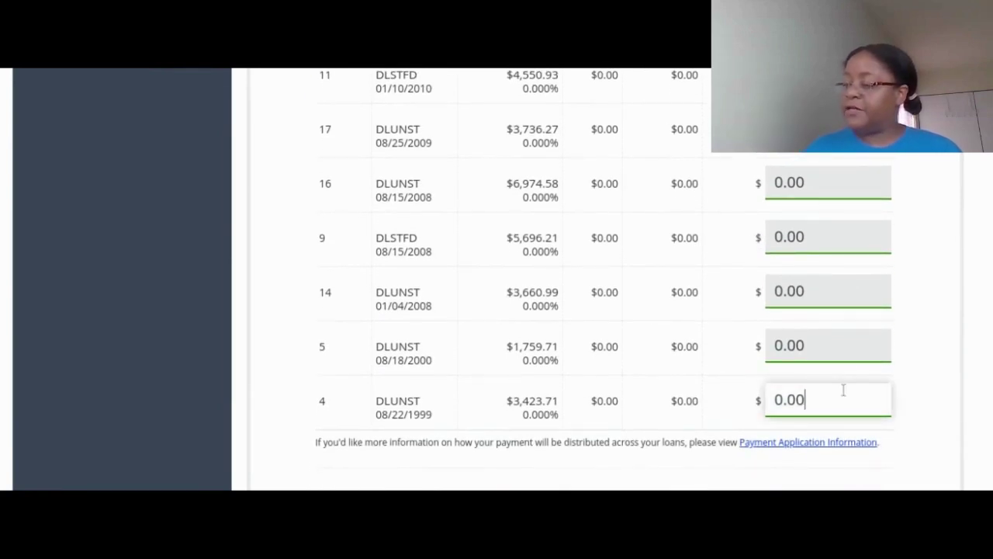
pyautogui.press('BackSpace')
pyautogui.press('BackSpace')
pyautogui.press('BackSpace')
pyautogui.press('BackSpace')
pyautogui.write('117')
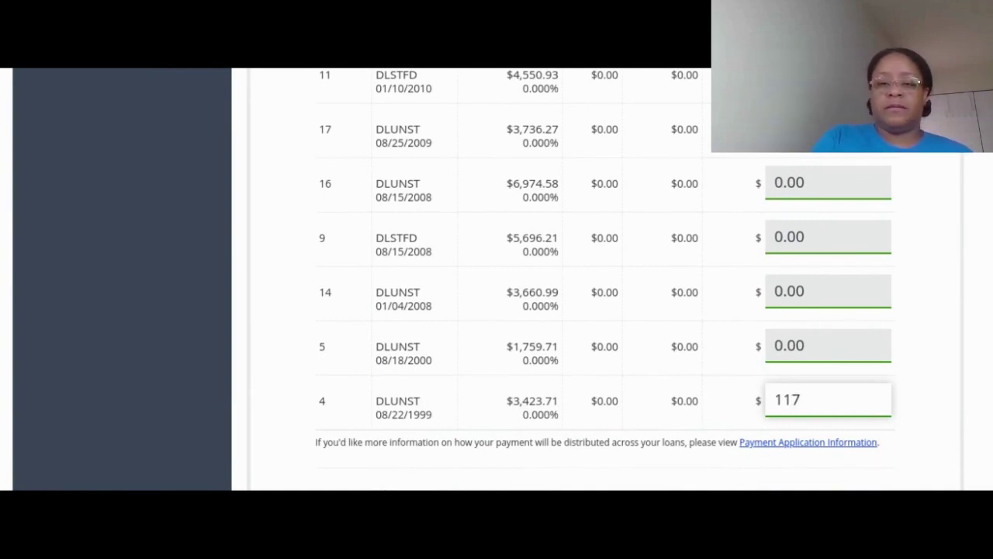
pyautogui.write('.48')
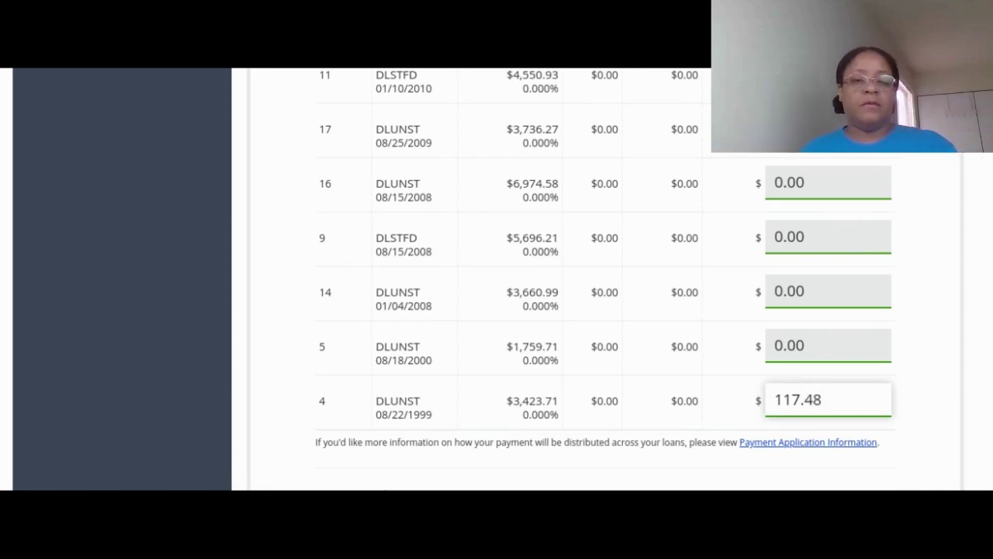
pyautogui.press('Tab')
# Set the payment date of the one-time payment to 04/20/2020 using the calendar of available dates
pyautogui.scroll(-3, 850, 339)
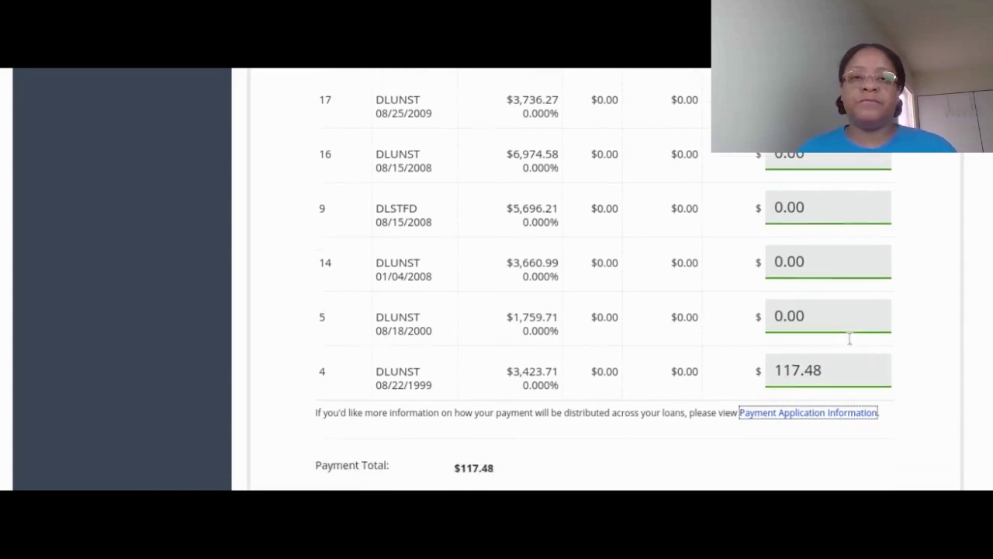
pyautogui.click(620, 393)
pyautogui.scroll(-1, 634, 373)
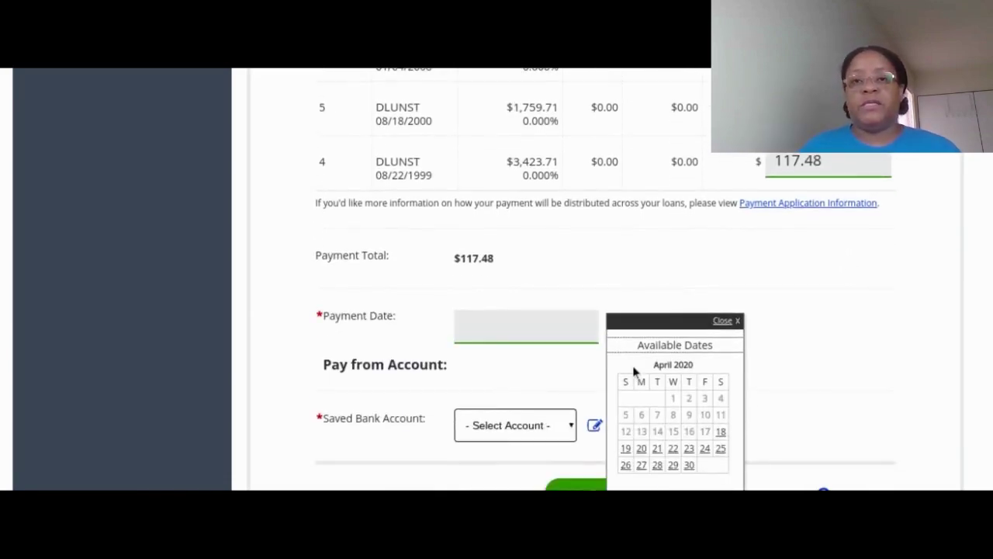
pyautogui.click(641, 450)
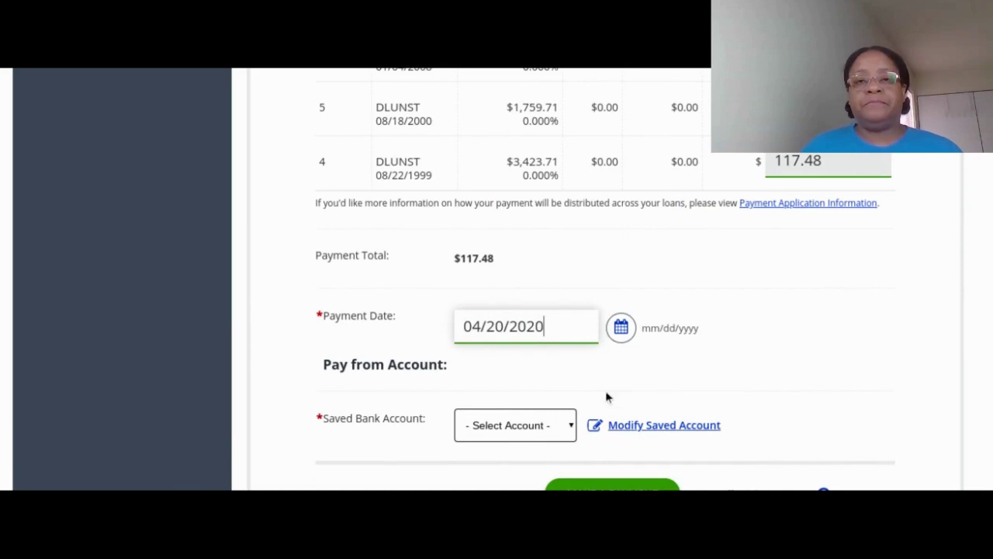
# Choose the saved checking account as the payment source and submit the one-time payment
pyautogui.click(571, 429)
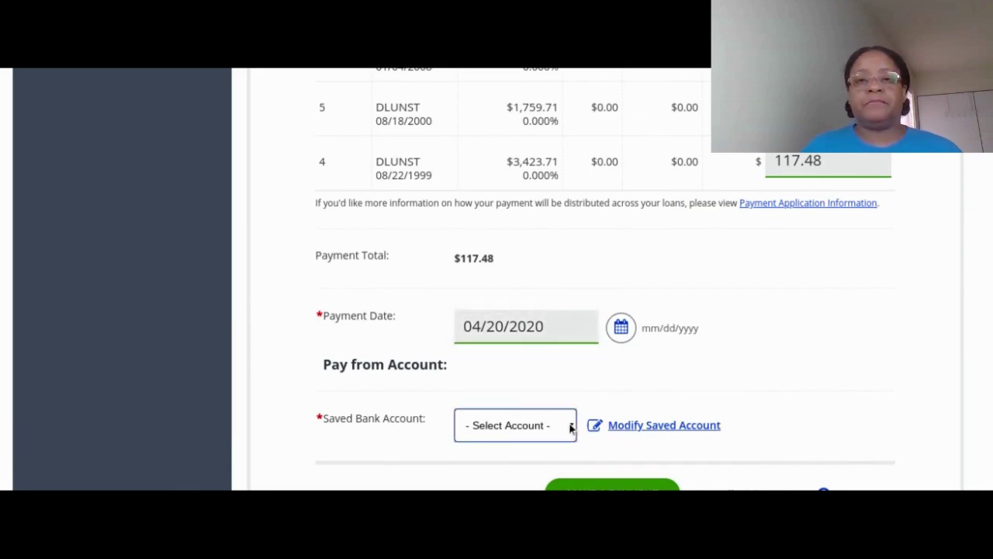
pyautogui.click(554, 409)
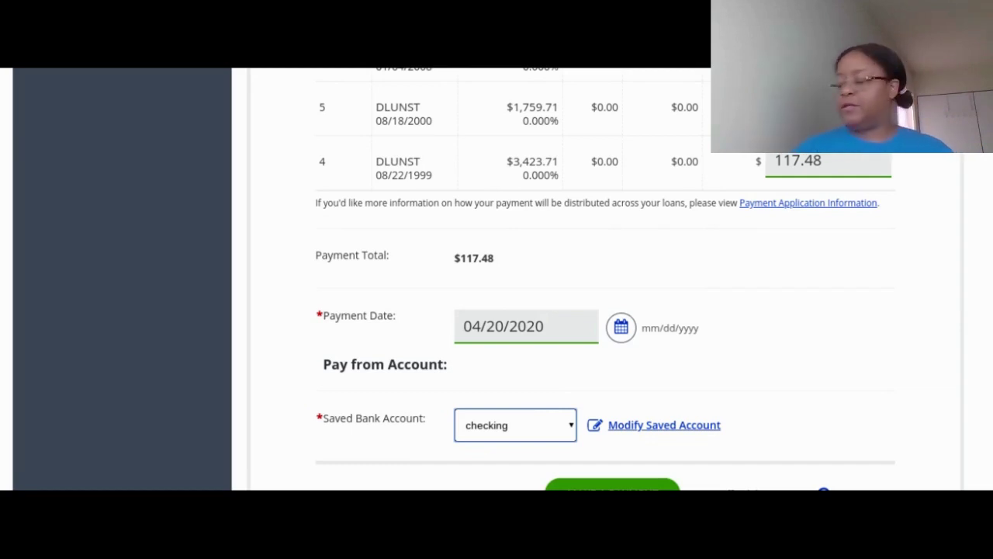
pyautogui.scroll(-2, 825, 370)
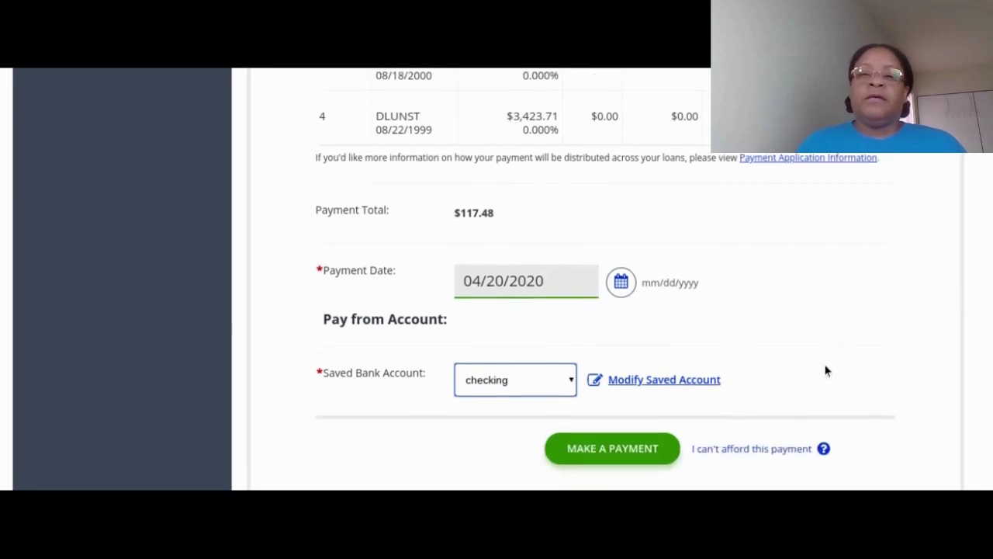
pyautogui.click(615, 416)
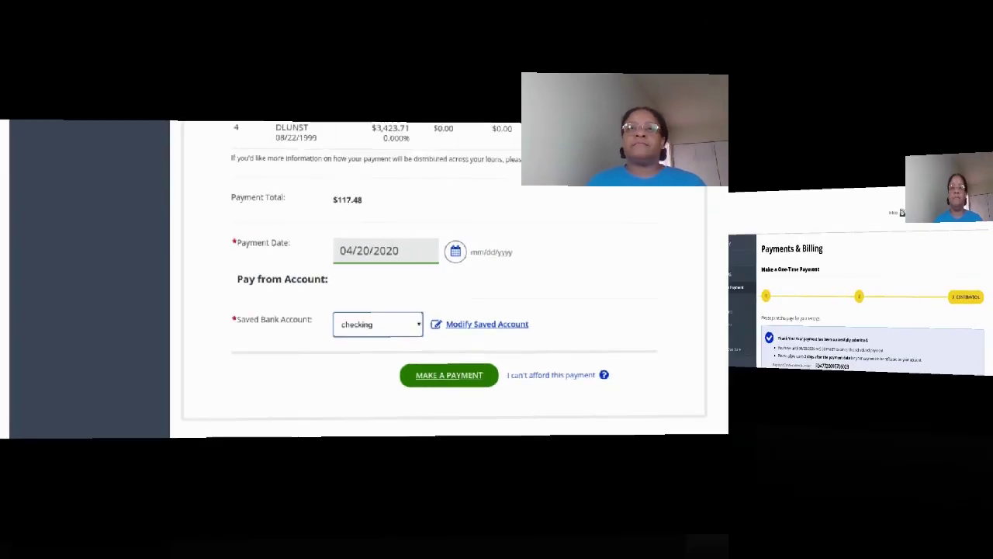